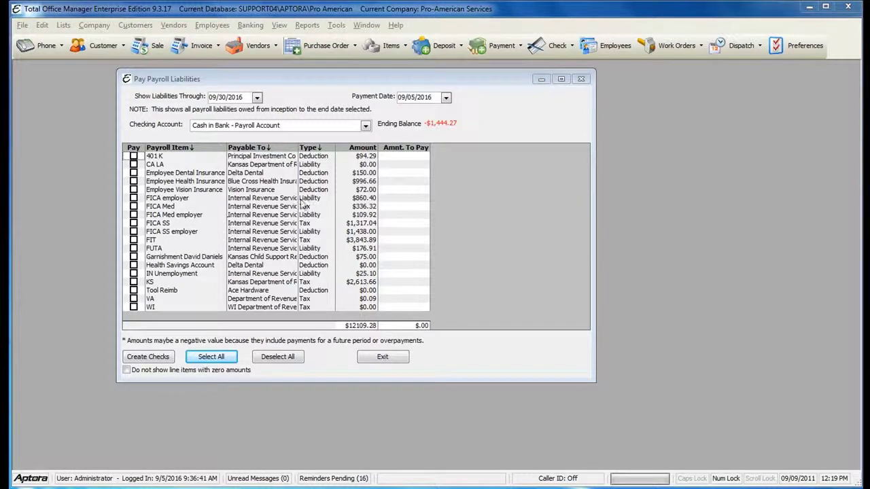
Step: Open Pay Payroll Liabilities and set Show Liabilities Through to 09/07/2016
click(213, 26)
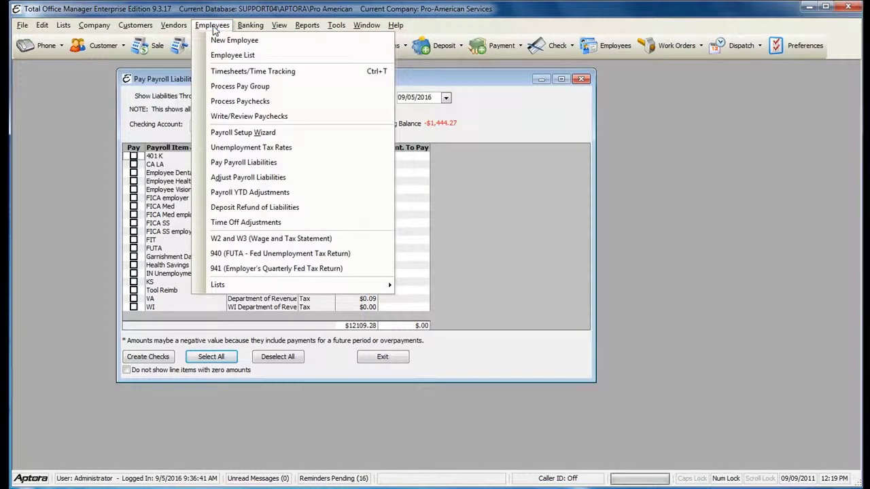
click(268, 163)
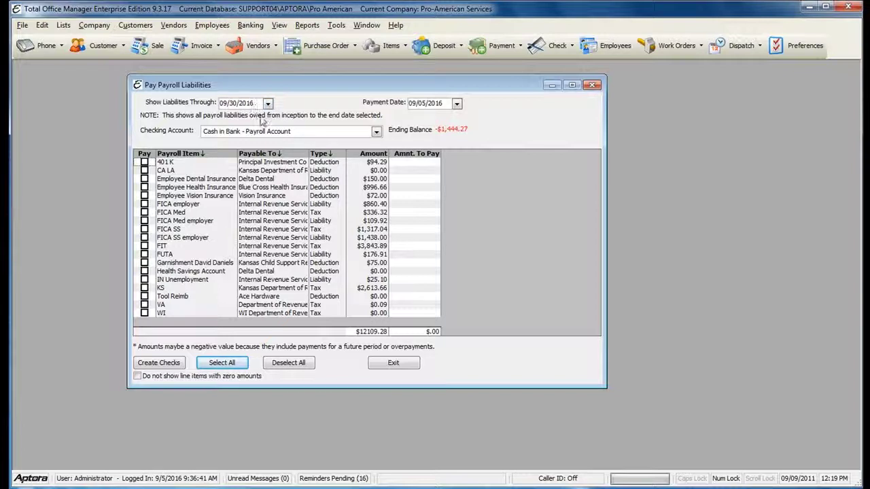
click(269, 104)
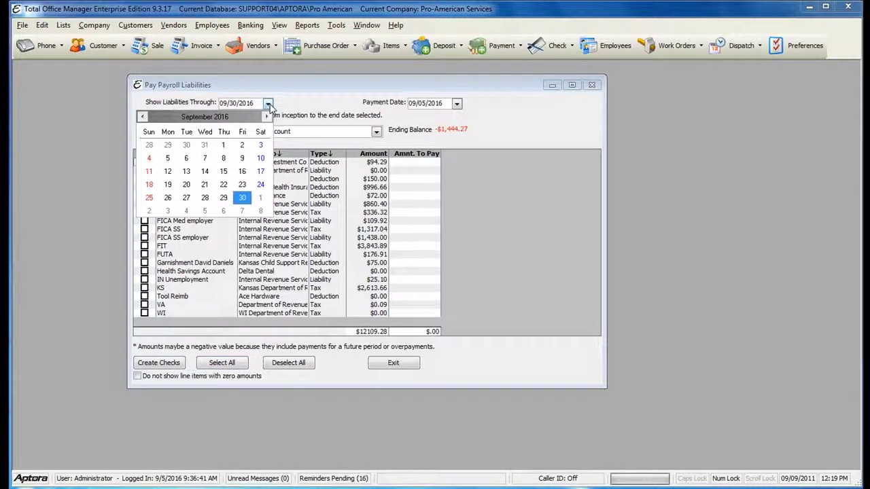
click(205, 158)
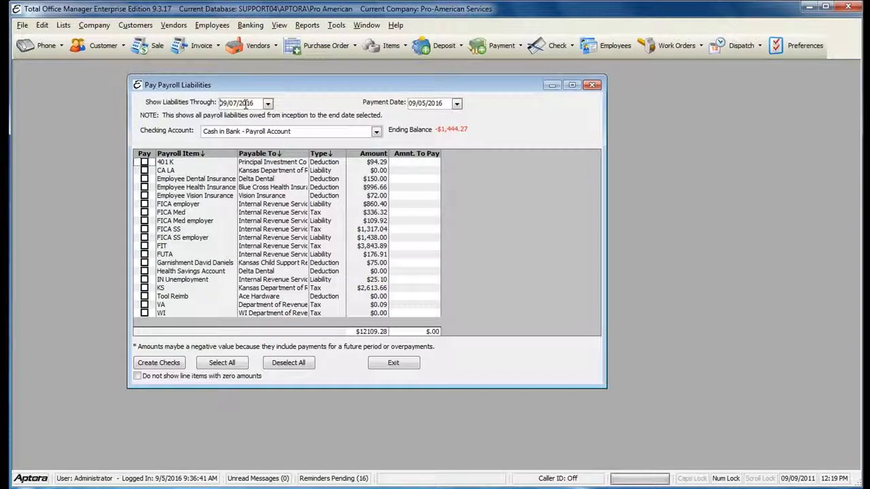
Step: Try 09/30/2016 as the liabilities end date and return it to 09/07/2016
click(268, 104)
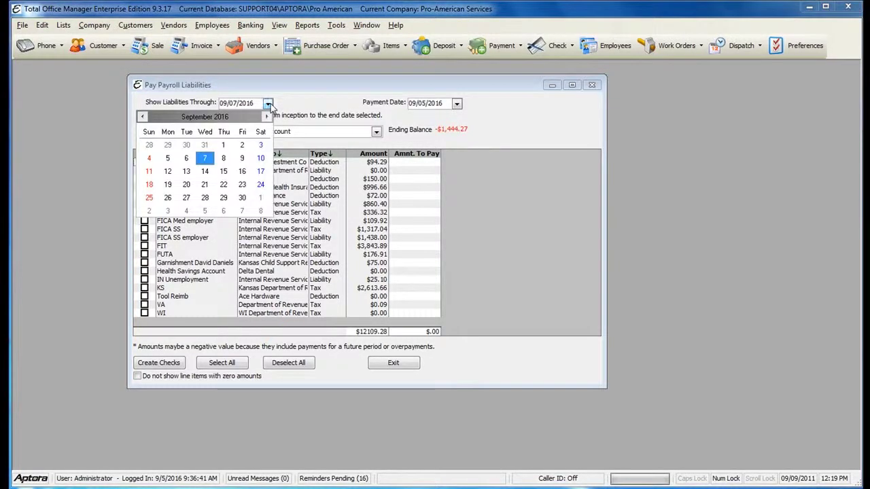
click(242, 198)
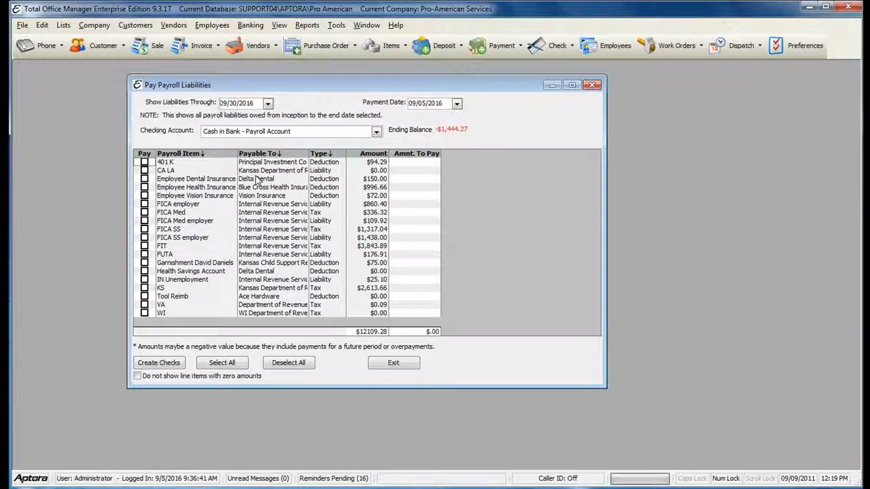
click(268, 103)
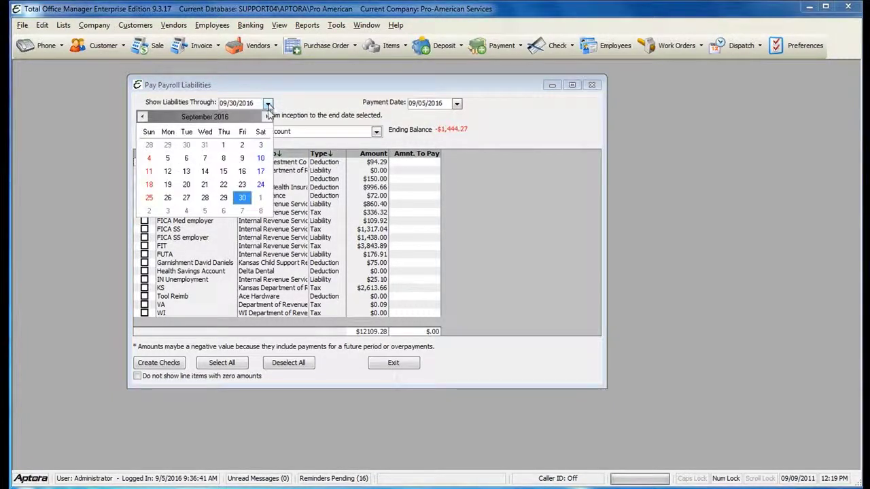
click(205, 159)
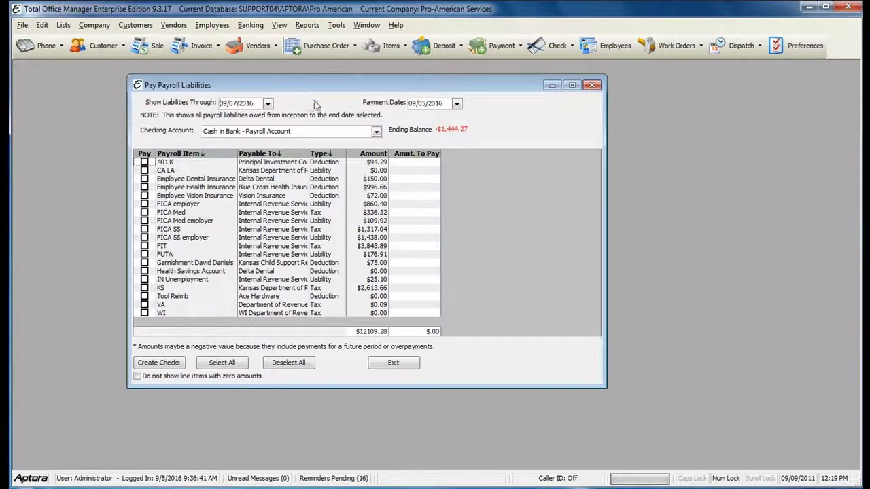
Step: Mark FICA employer, FICA Med, FICA Med employer, FICA SS, FICA SS employer, FIT and KS for payment from the Payroll Account
click(376, 131)
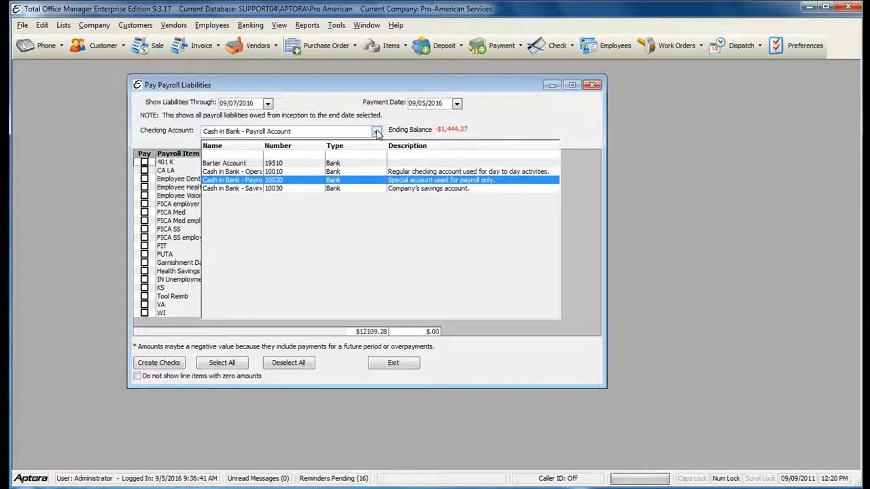
click(378, 133)
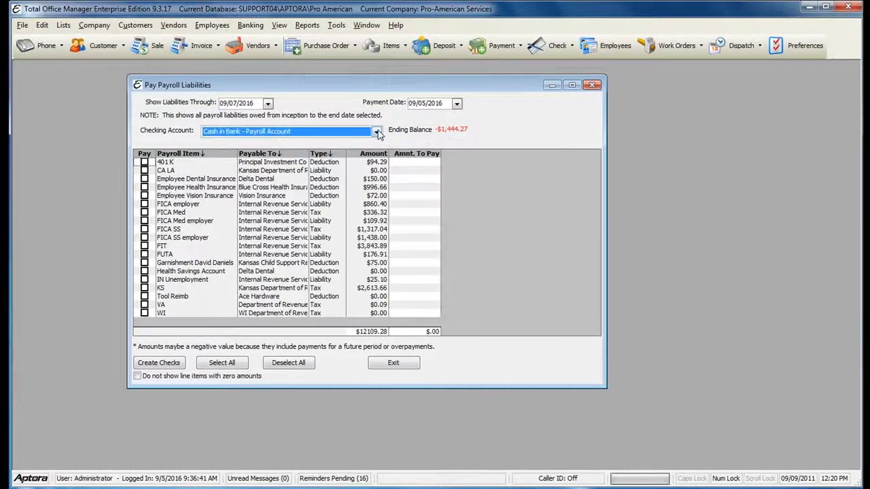
click(144, 203)
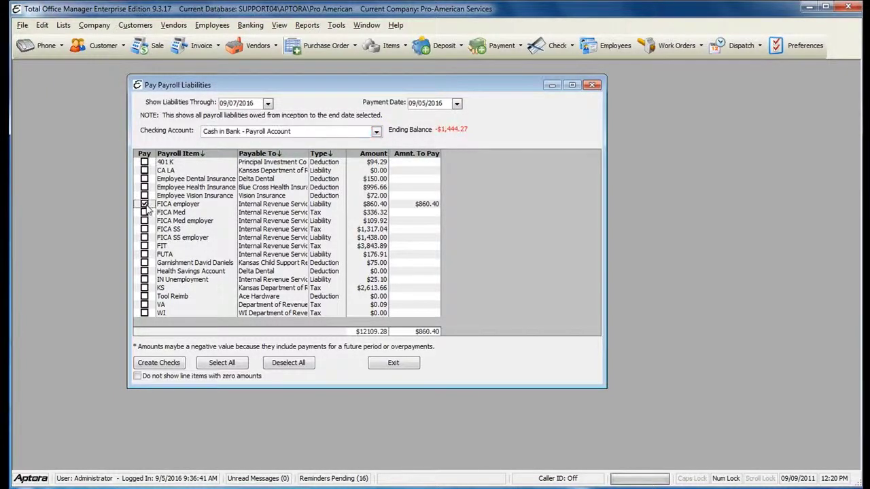
click(144, 212)
click(144, 221)
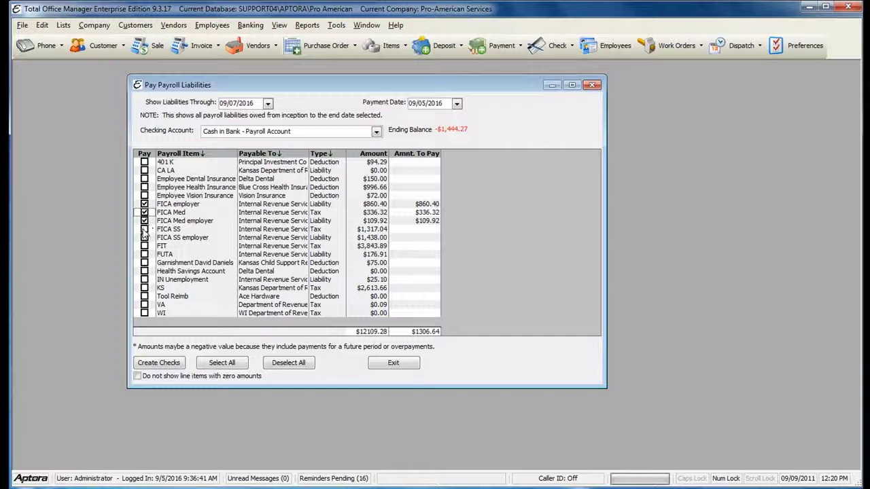
click(144, 229)
click(144, 237)
click(144, 246)
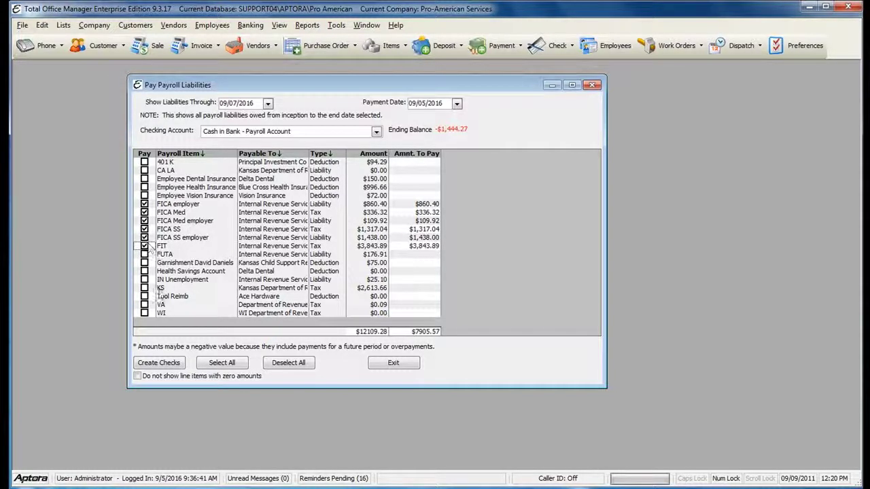
click(144, 288)
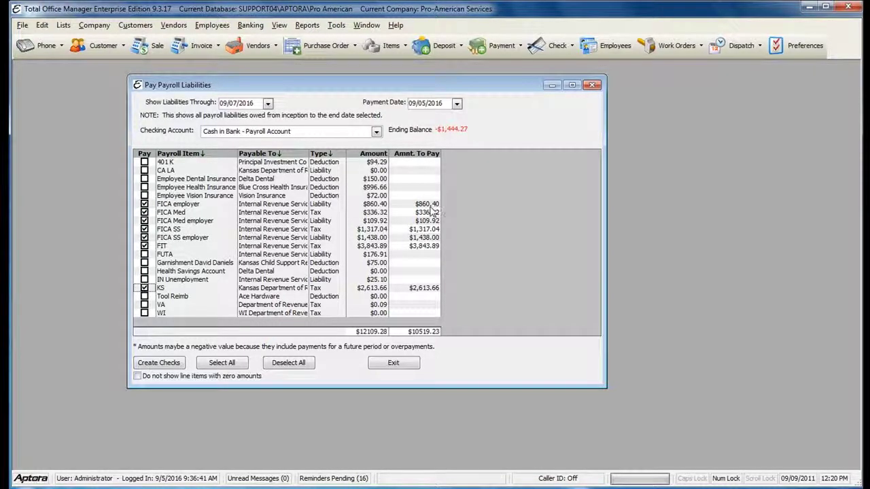
Step: Examine the FICA employer amount to pay and the payees of the first four FICA items
click(400, 203)
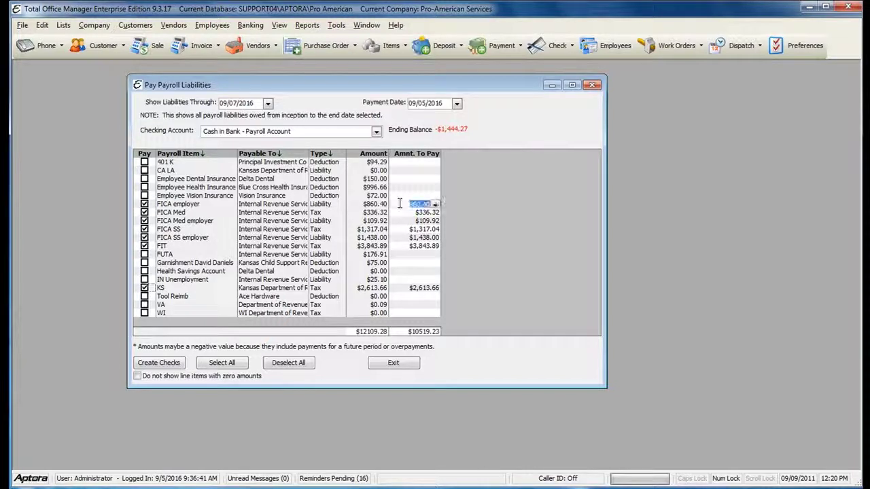
click(401, 203)
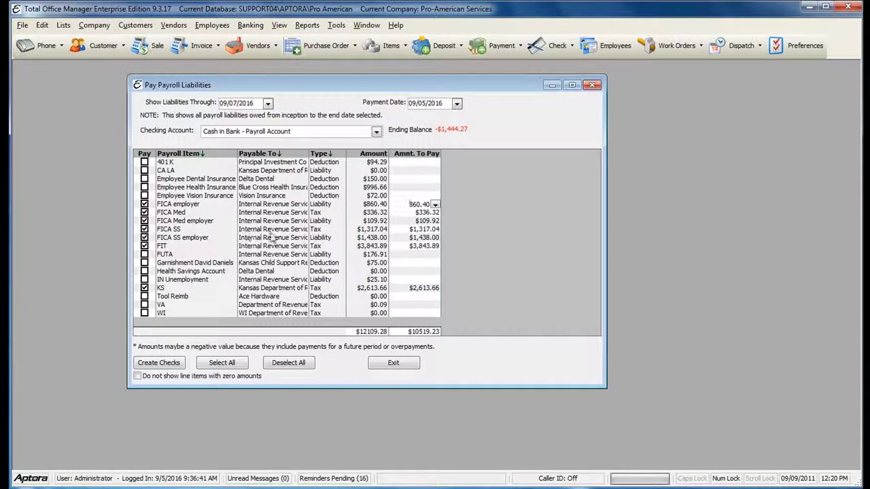
click(266, 206)
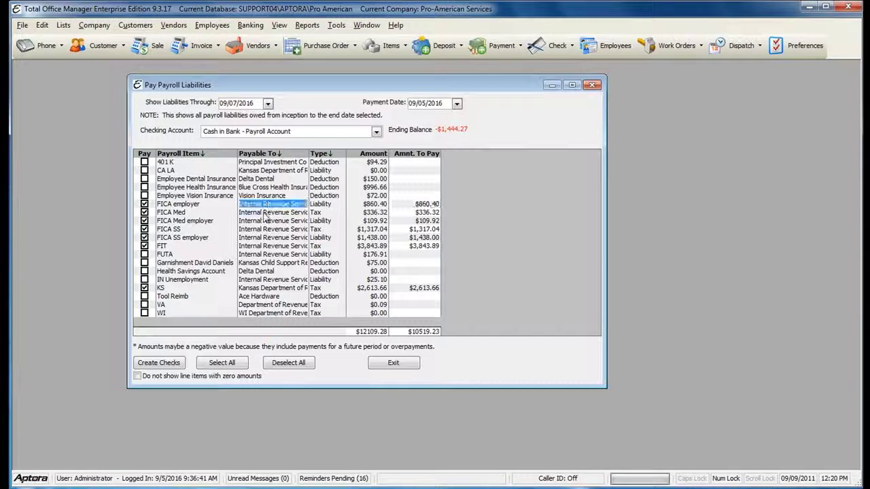
click(266, 213)
click(266, 221)
click(265, 229)
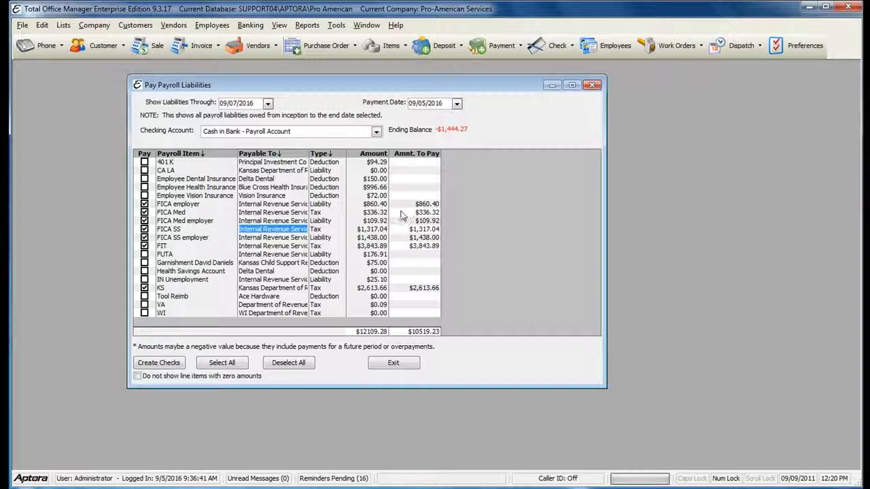
Step: Create the checks for the marked payroll liabilities and acknowledge the message
click(173, 365)
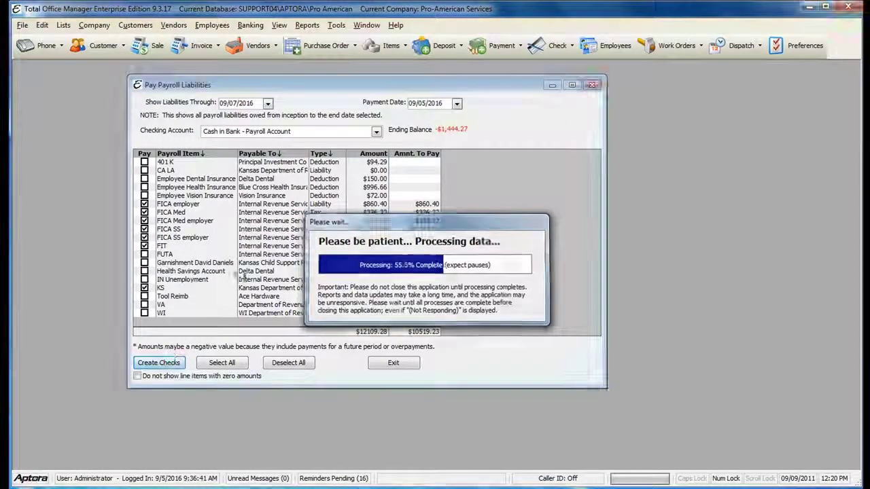
drag(372, 236, 321, 159)
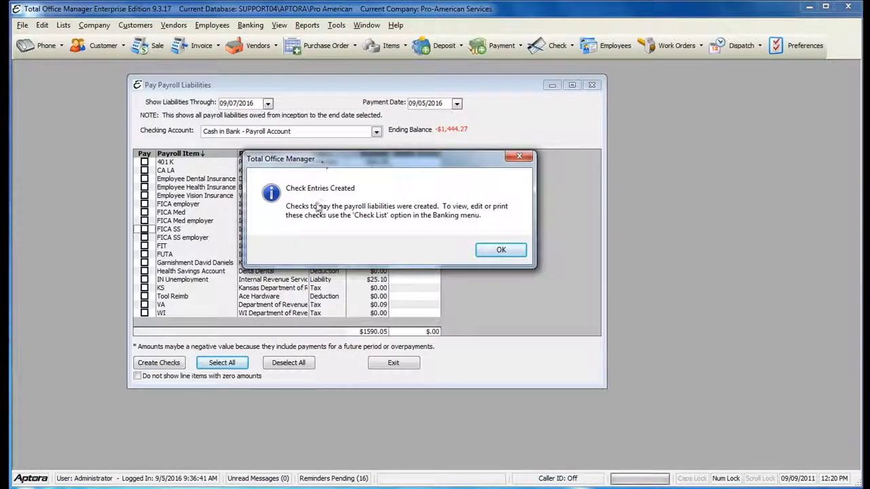
click(501, 250)
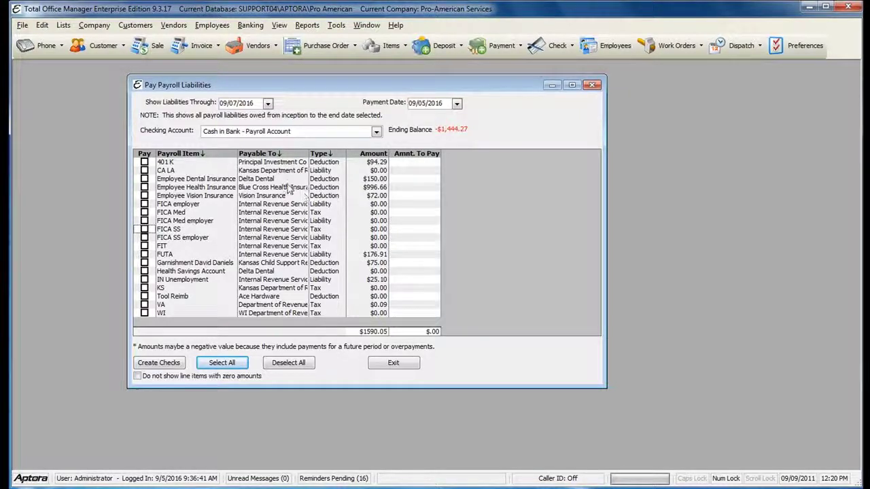
Step: Open the Check List and view the new 9/5/2016 check payable to Internal Revenue Service
click(251, 29)
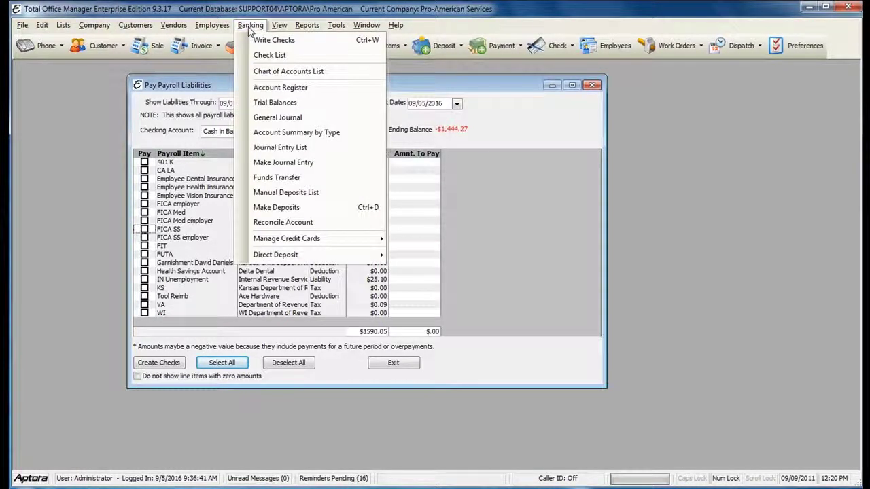
click(275, 53)
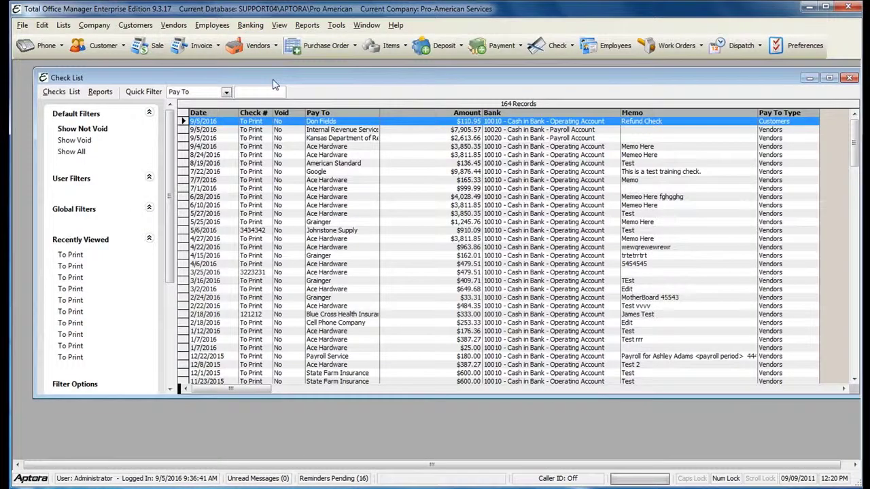
drag(274, 70, 277, 83)
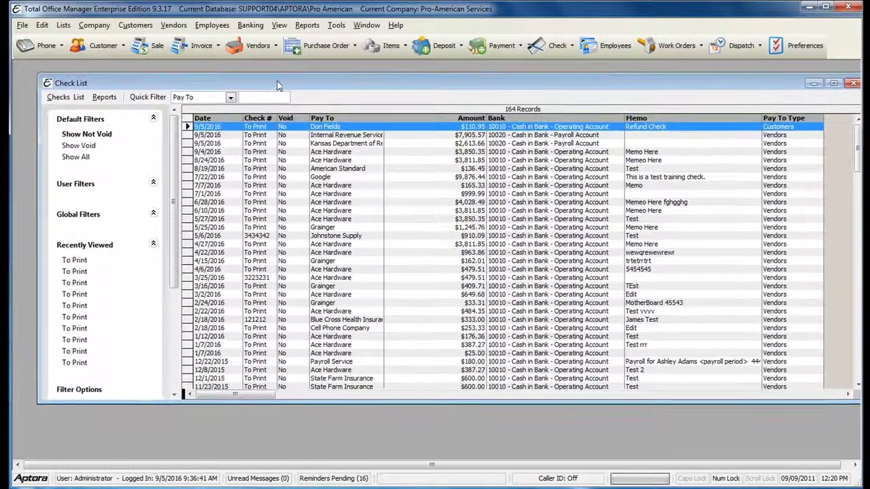
click(333, 136)
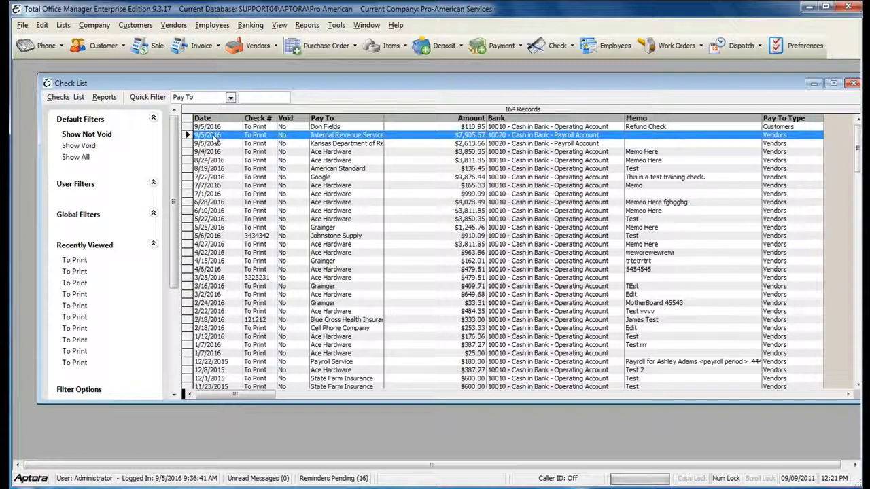
double_click(256, 137)
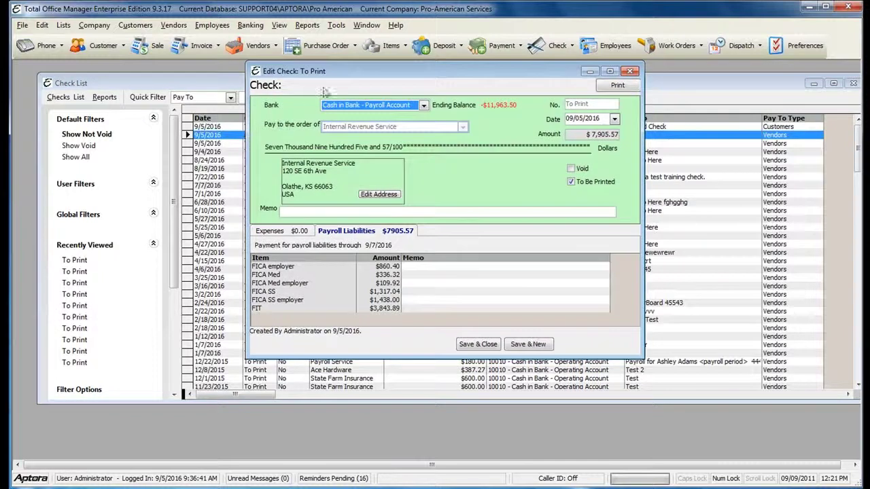
Step: Try clearing To Be Printed on the Internal Revenue Service check and entering ACH as its number, and close it without saving
drag(336, 78, 304, 81)
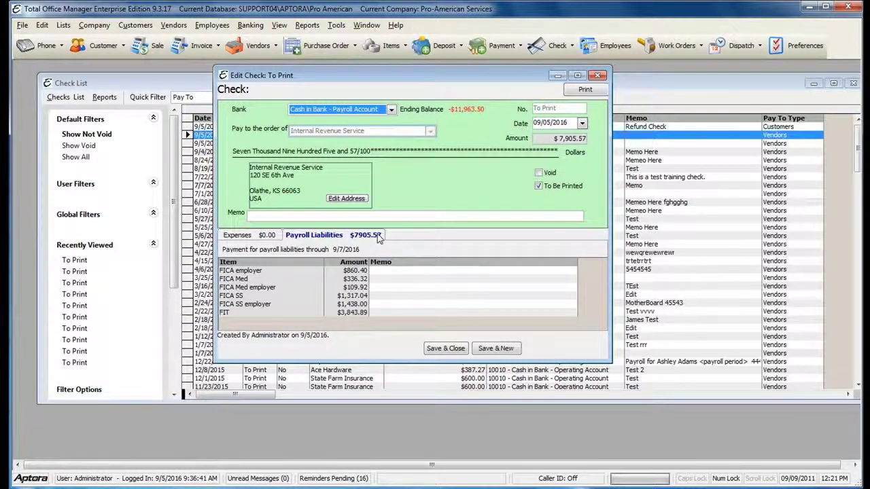
click(299, 214)
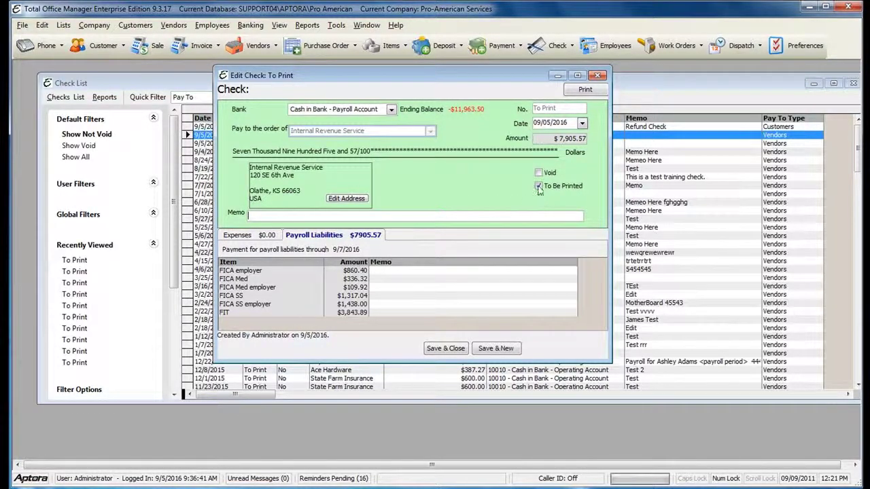
click(539, 186)
drag(471, 78, 435, 83)
click(518, 115)
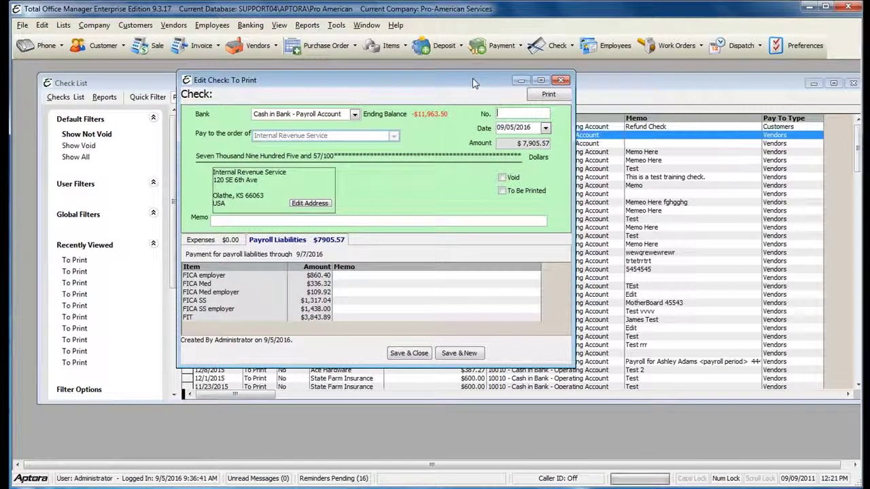
text(ACH)
click(562, 80)
click(493, 329)
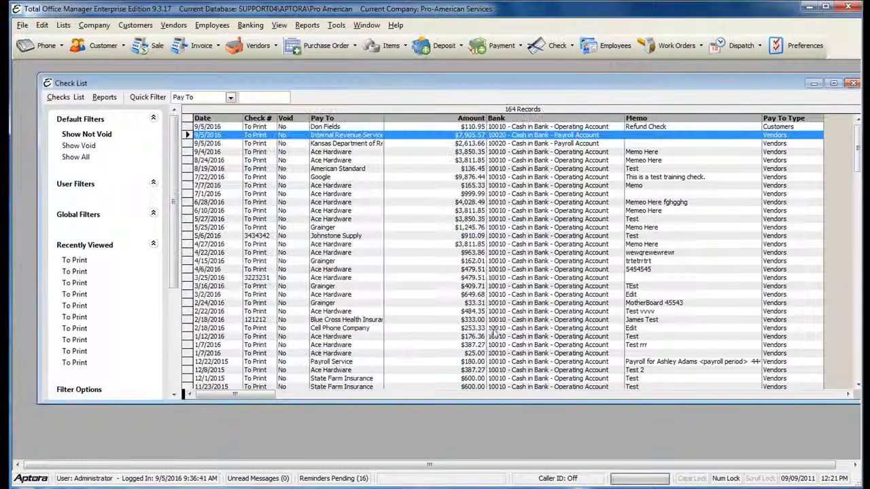